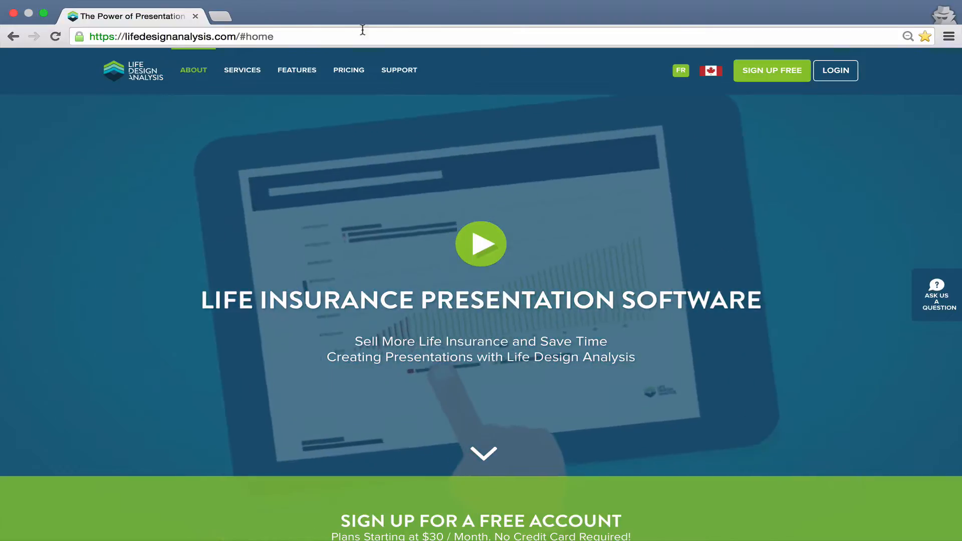
# Step: Create a new case for the existing client, looking them up by the first letters of their name
pyautogui.click(748, 75)
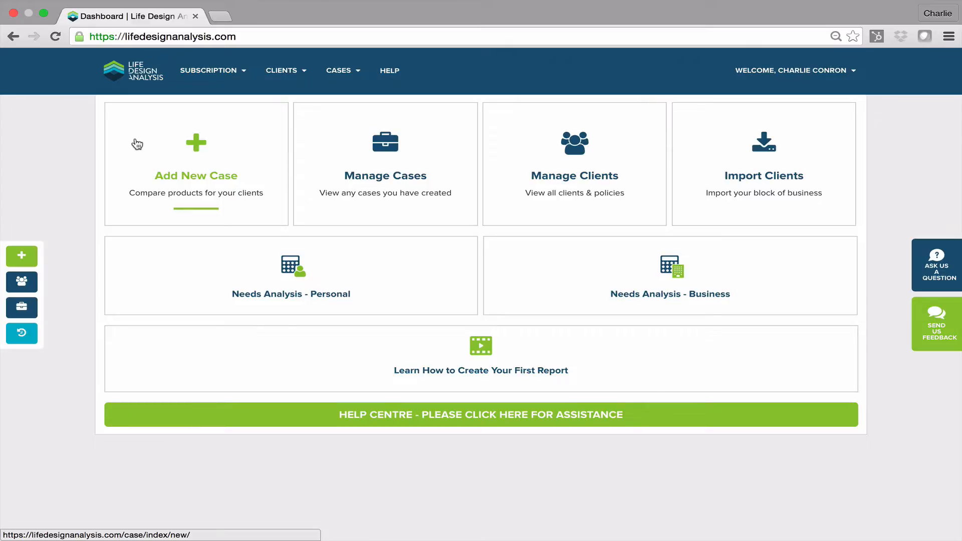
pyautogui.click(182, 147)
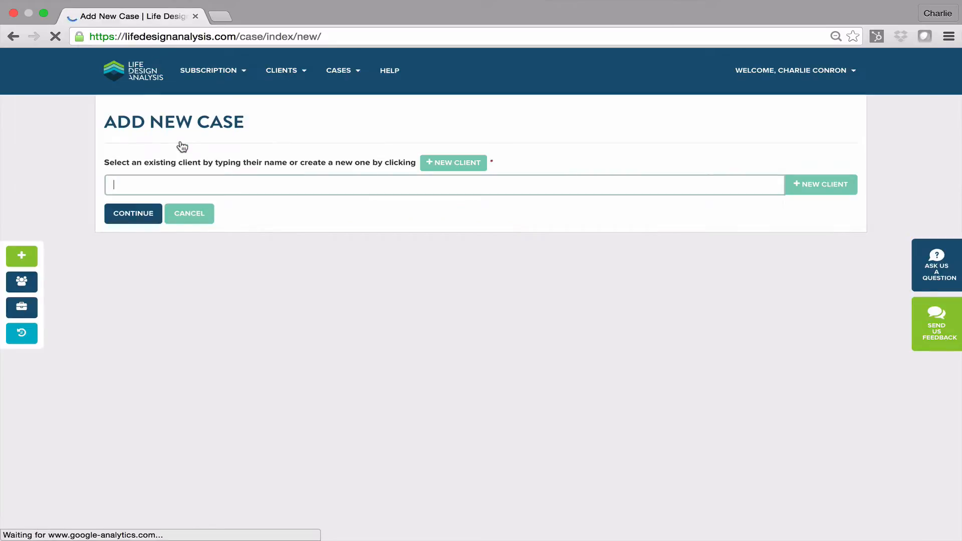
pyautogui.write('cha')
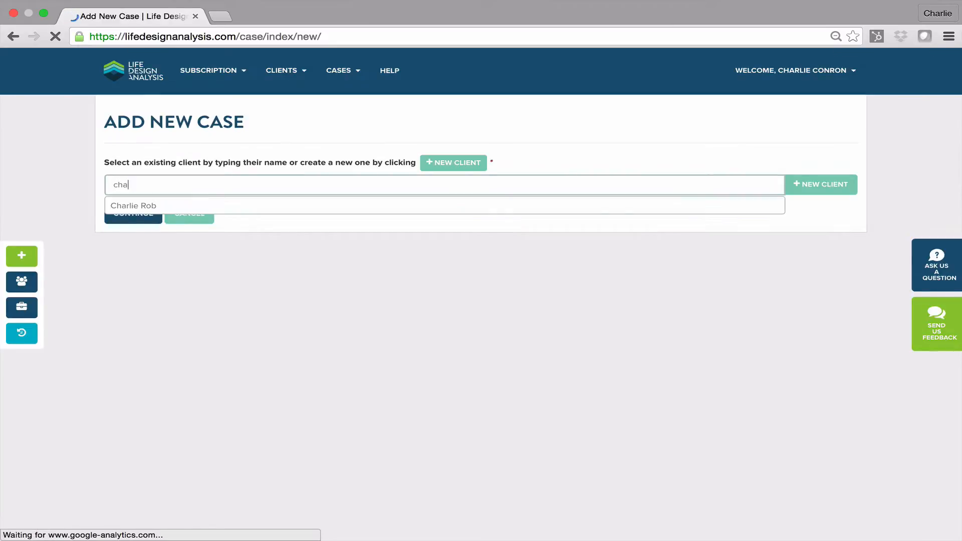
pyautogui.click(143, 207)
pyautogui.click(142, 221)
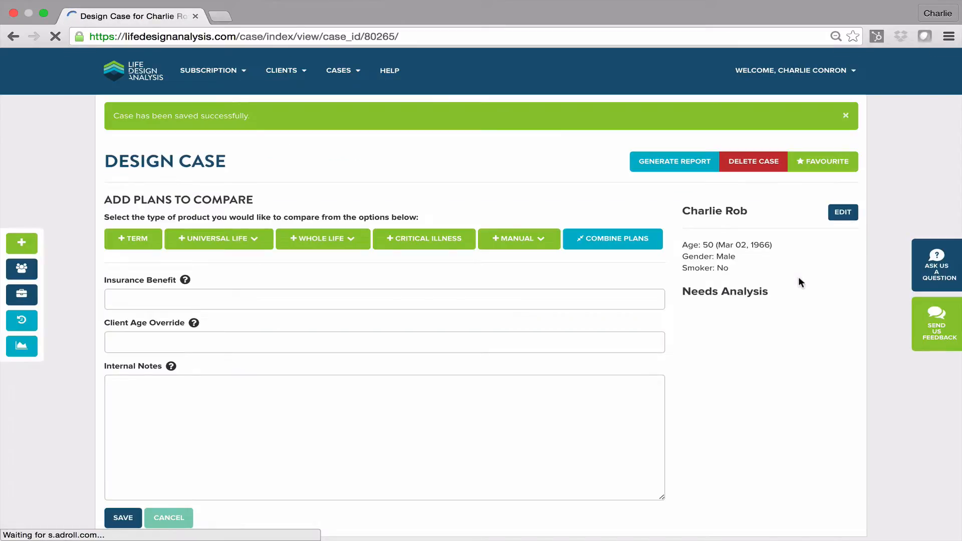
# Step: Set the new case's insurance benefit to $1,000,000
pyautogui.click(304, 292)
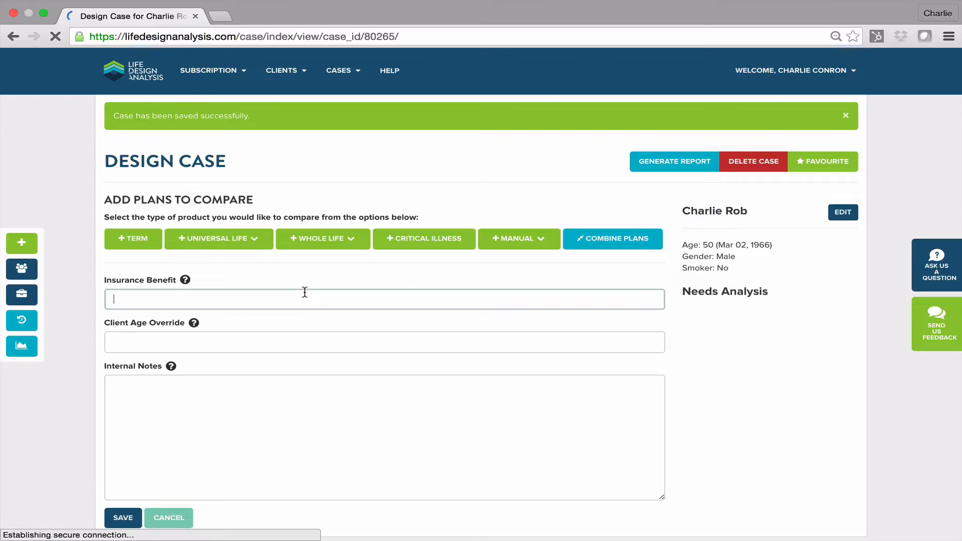
pyautogui.write('100')
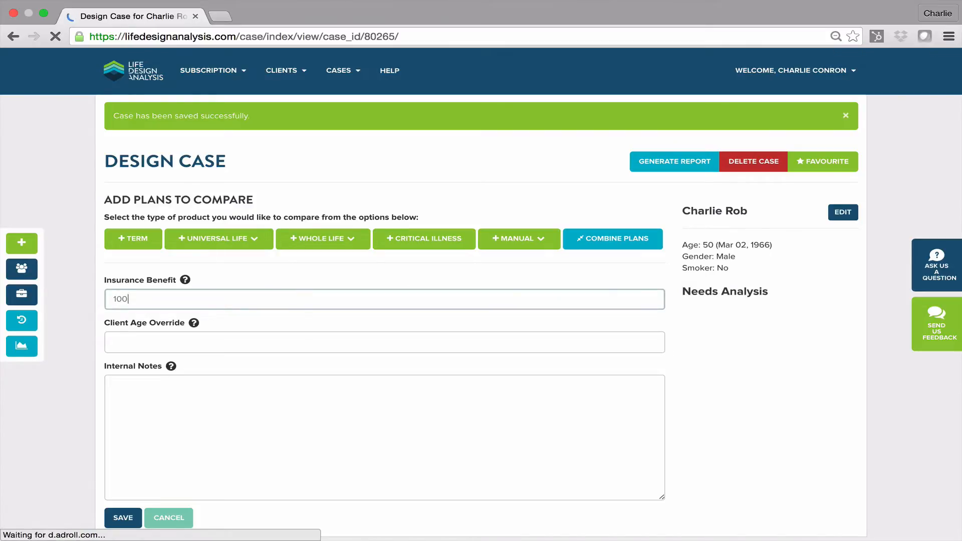
pyautogui.write('0000')
pyautogui.click(62, 369)
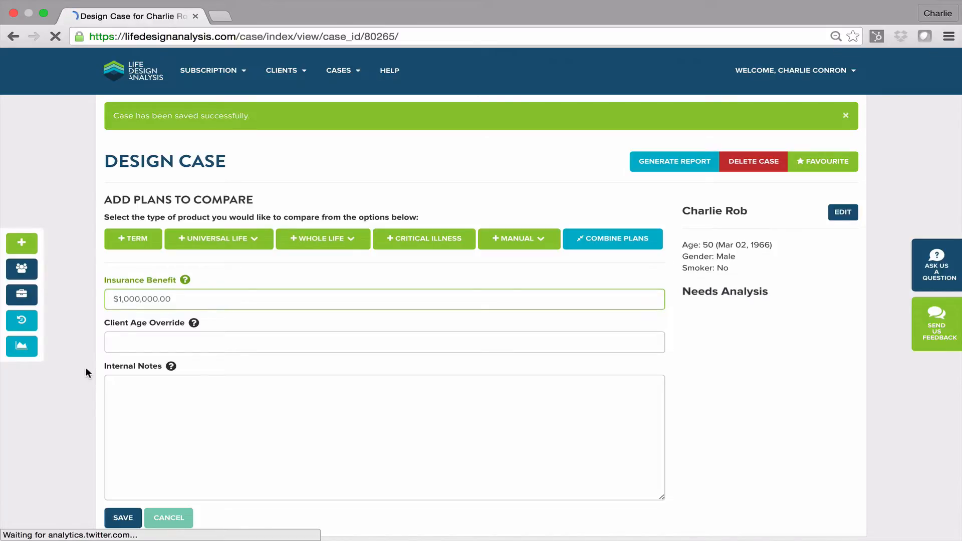
# Step: Search the market for 10 Year term rates and add the Equitable Life - 10 Year R & C Term plan to the case
pyautogui.click(140, 241)
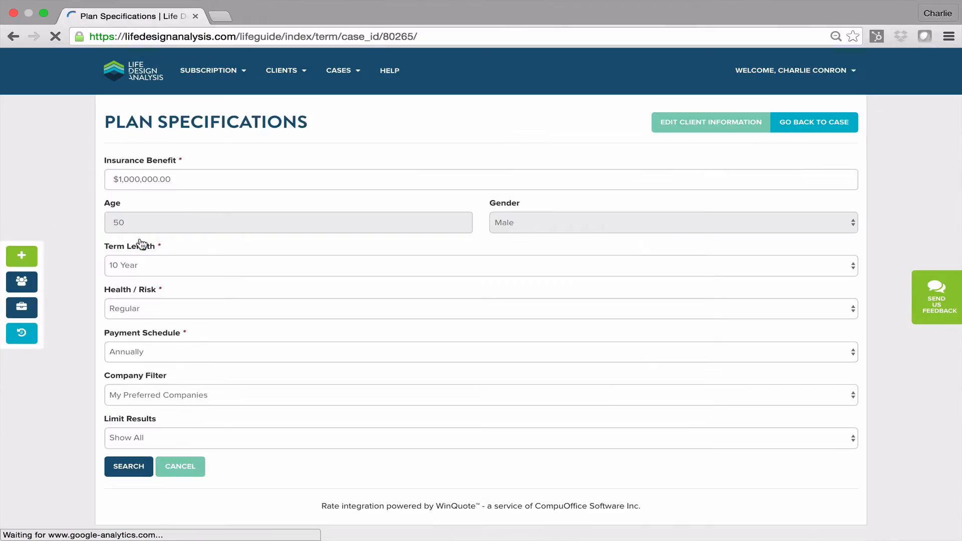
pyautogui.click(128, 468)
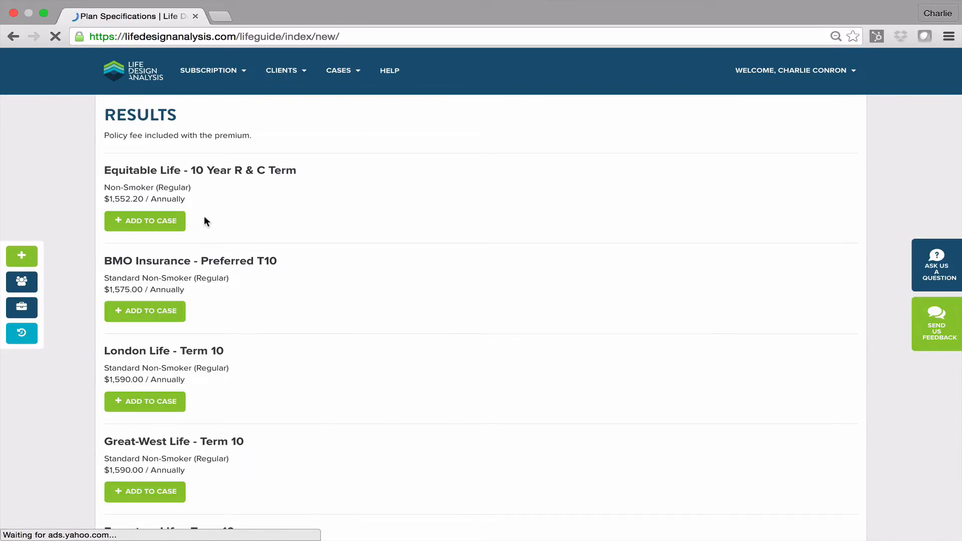
pyautogui.click(166, 221)
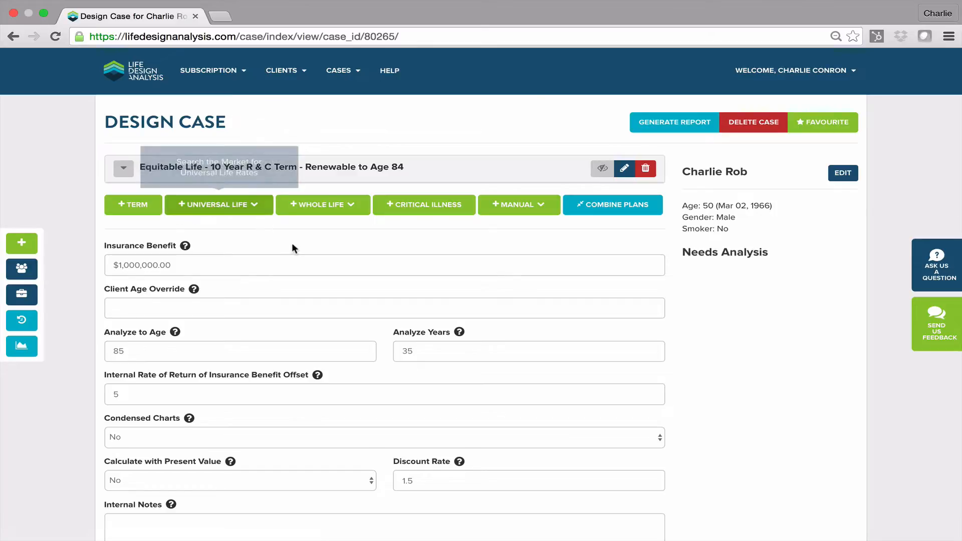
# Step: Expand the Equitable Life term plan, review its year-by-year premium table, and collapse it again
pyautogui.scroll(-1, 292, 245)
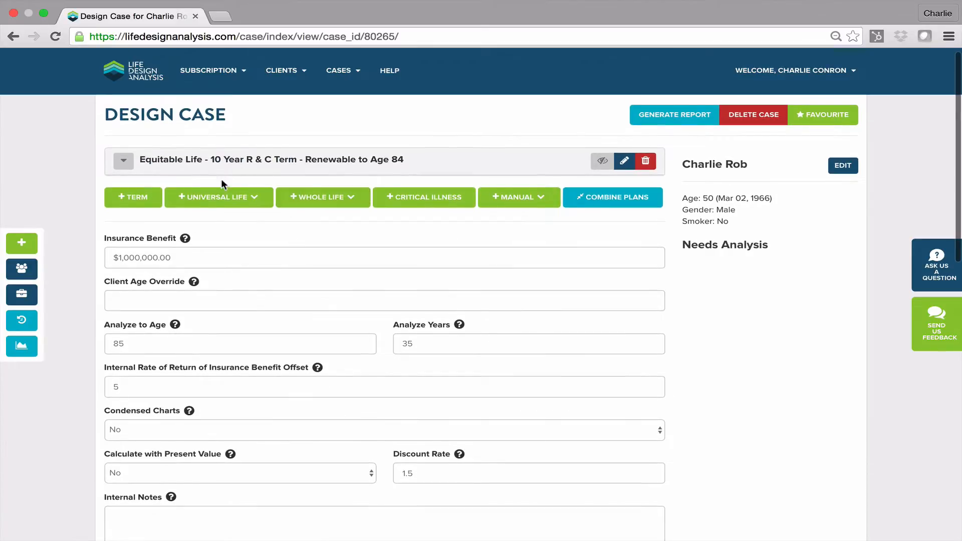
pyautogui.click(246, 168)
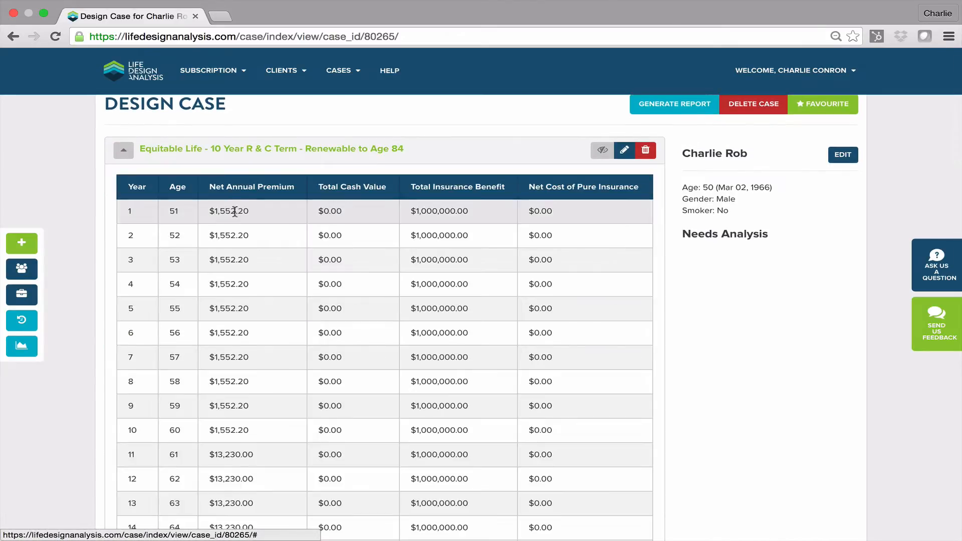
pyautogui.scroll(-5, 250, 346)
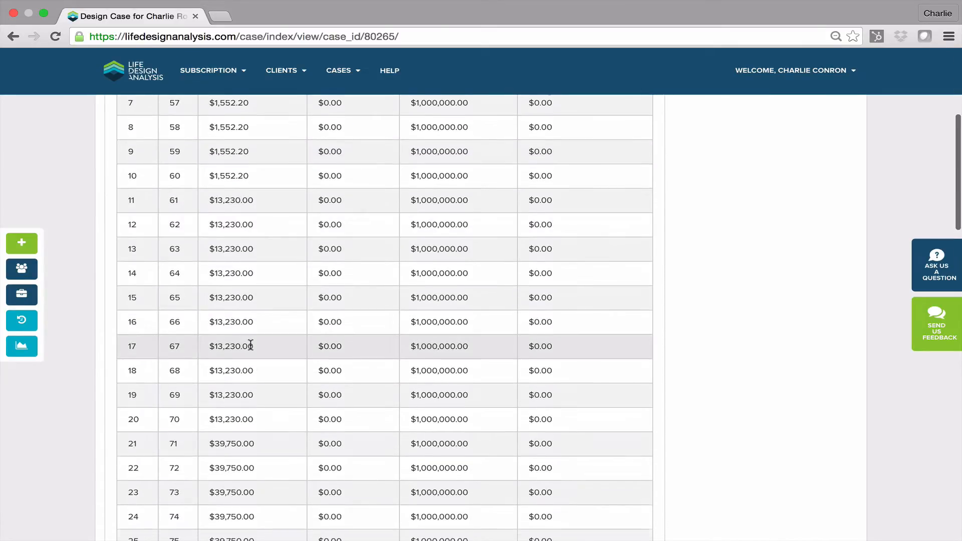
pyautogui.scroll(5, 253, 343)
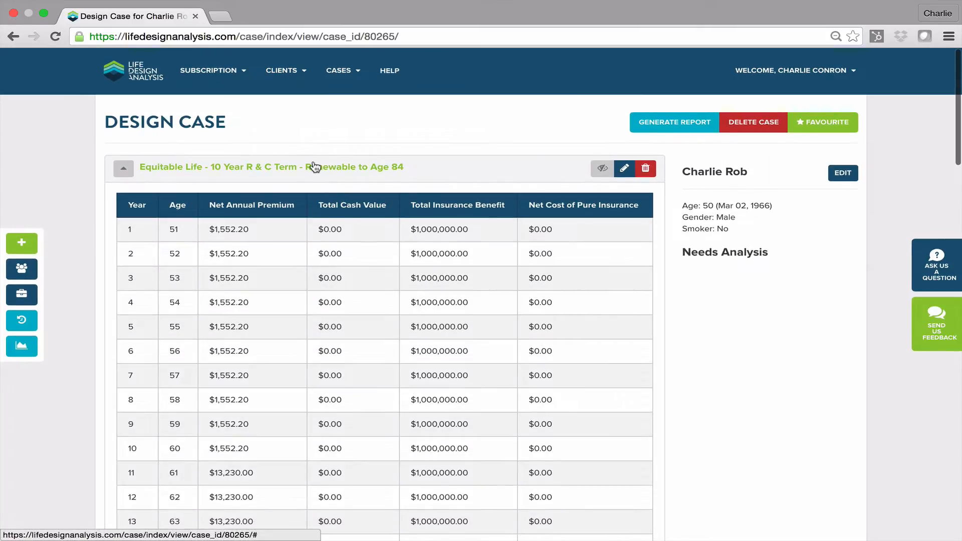
pyautogui.click(313, 165)
# Step: Set Calculate with Present Value to Yes for the case, using the 1.5 discount rate
pyautogui.scroll(-3, 314, 165)
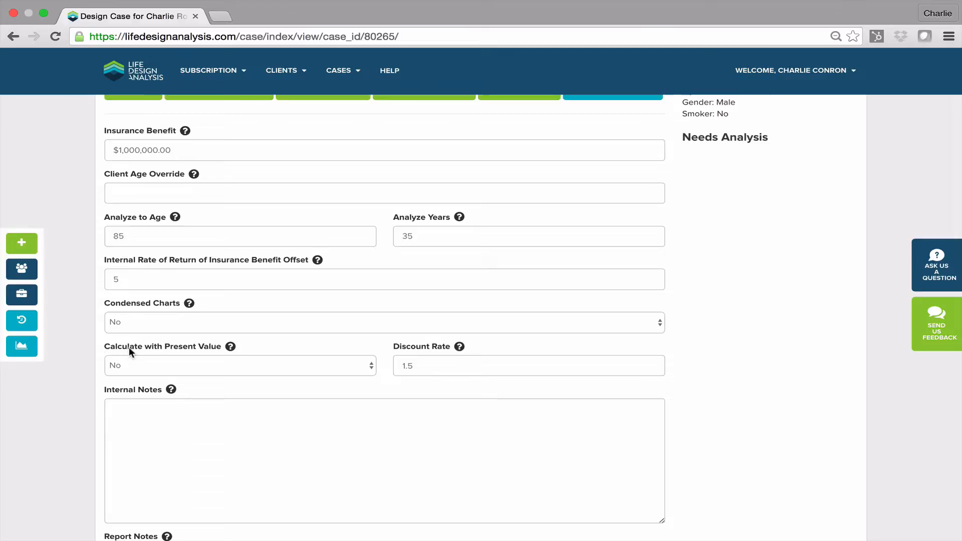
pyautogui.click(155, 359)
pyautogui.click(144, 375)
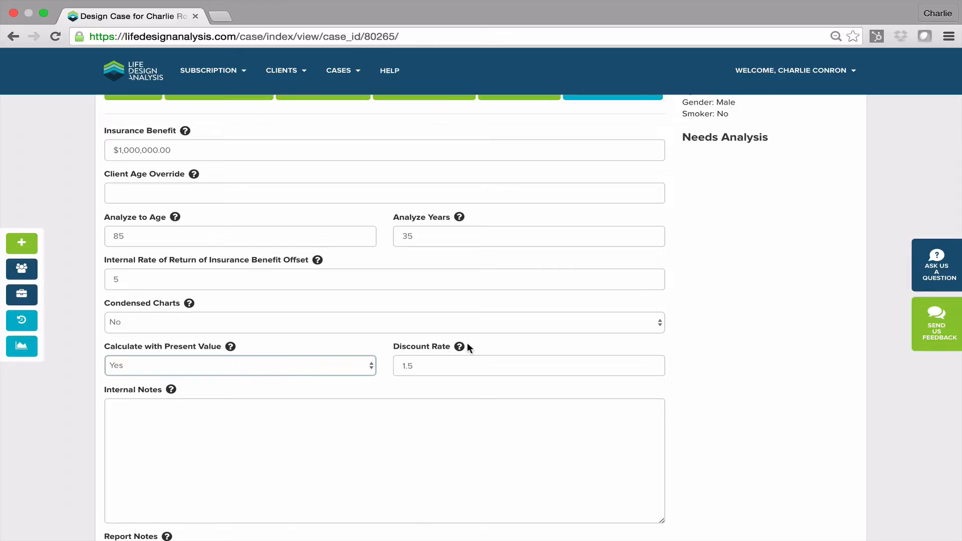
pyautogui.moveTo(458, 346)
pyautogui.click(422, 371)
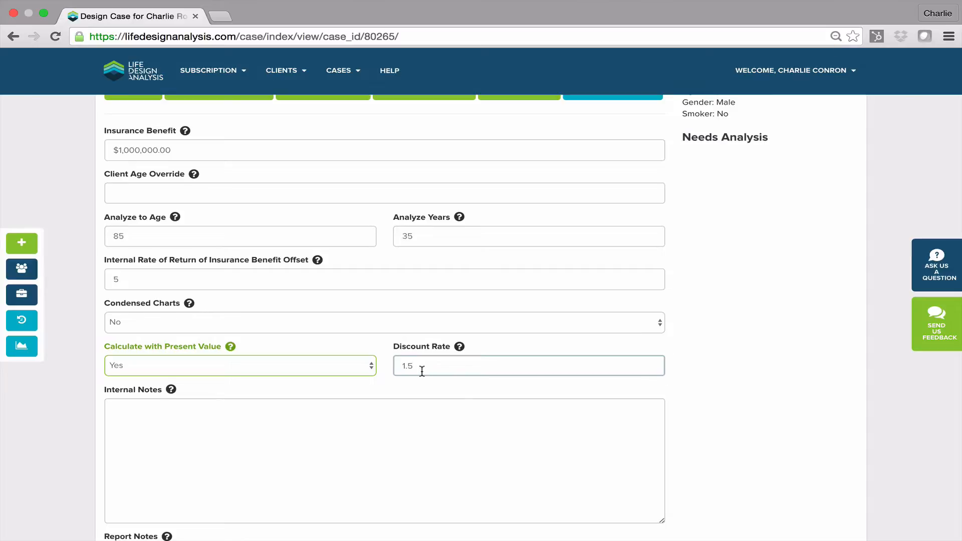
# Step: Set Analyze to Age to 99 and generate the case report
pyautogui.scroll(2, 422, 372)
pyautogui.doubleClick(150, 281)
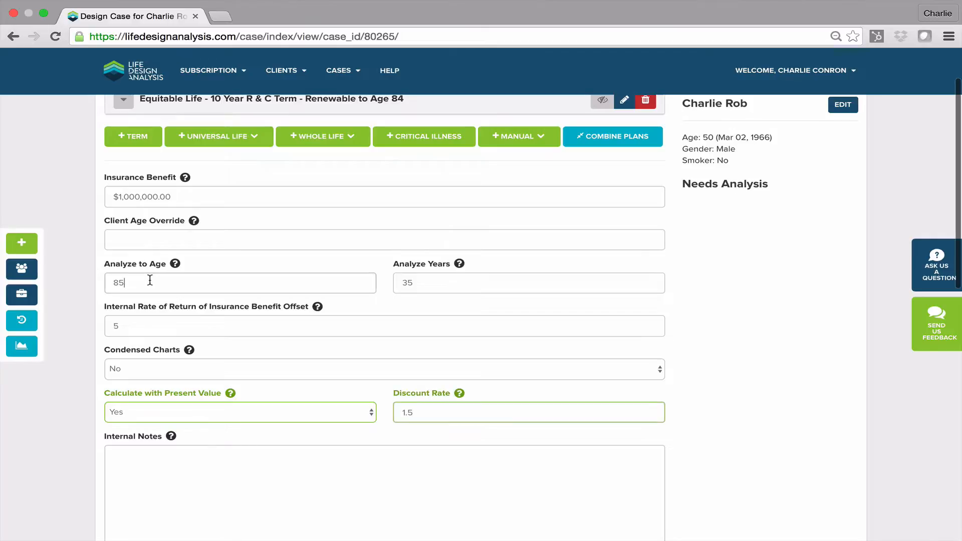
pyautogui.write('99')
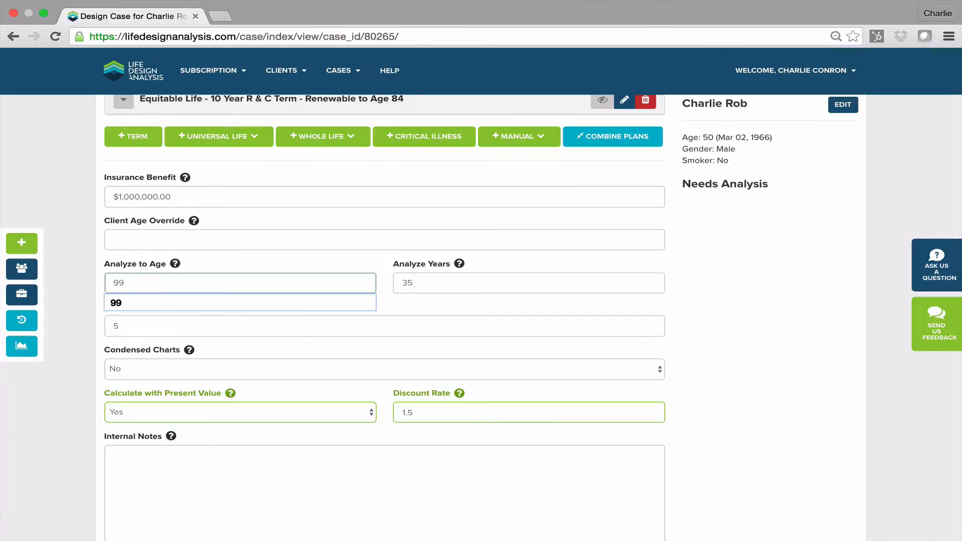
pyautogui.click(82, 250)
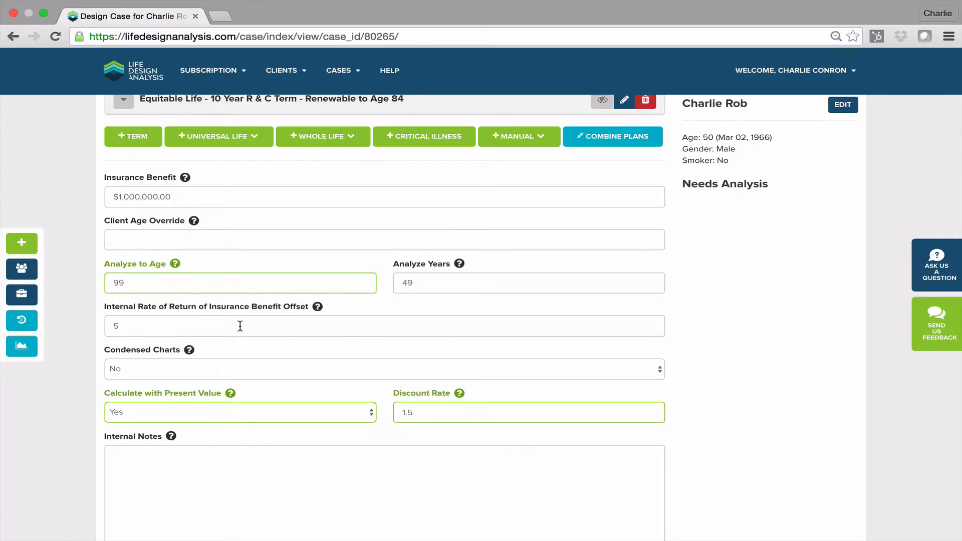
pyautogui.scroll(3, 237, 325)
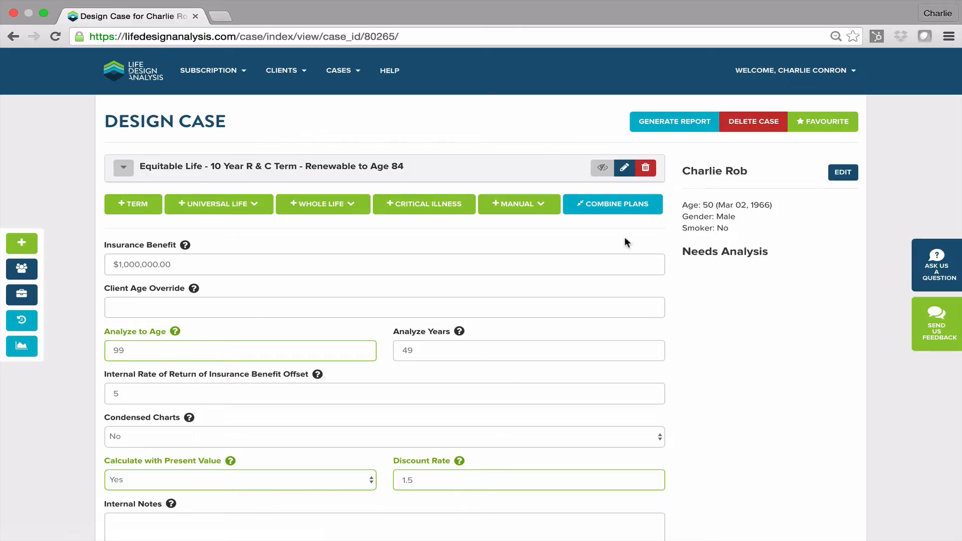
pyautogui.click(670, 125)
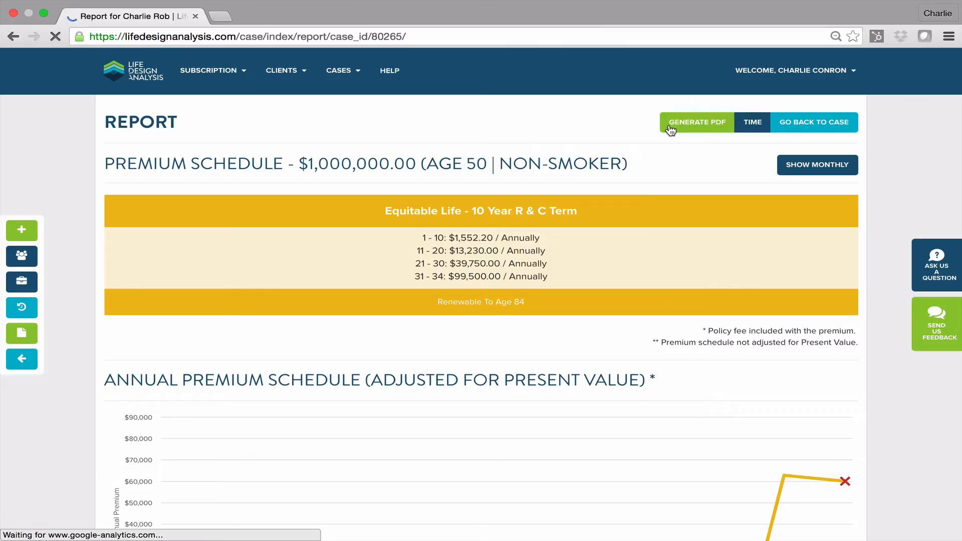
# Step: Examine the report's premium schedule, annual premium chart, sum of premiums and total insurance benefit for the Equitable Life term plan
pyautogui.scroll(-3, 399, 182)
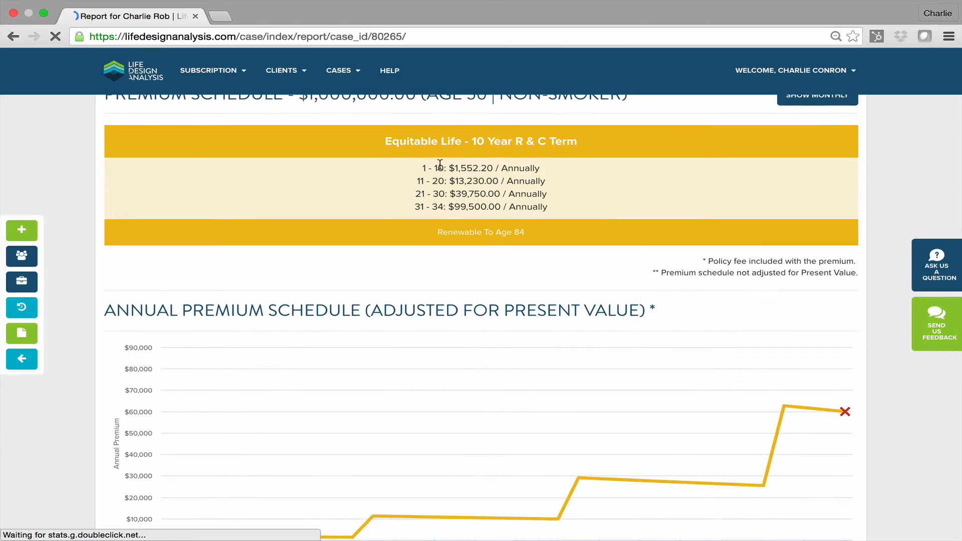
pyautogui.scroll(-1, 435, 203)
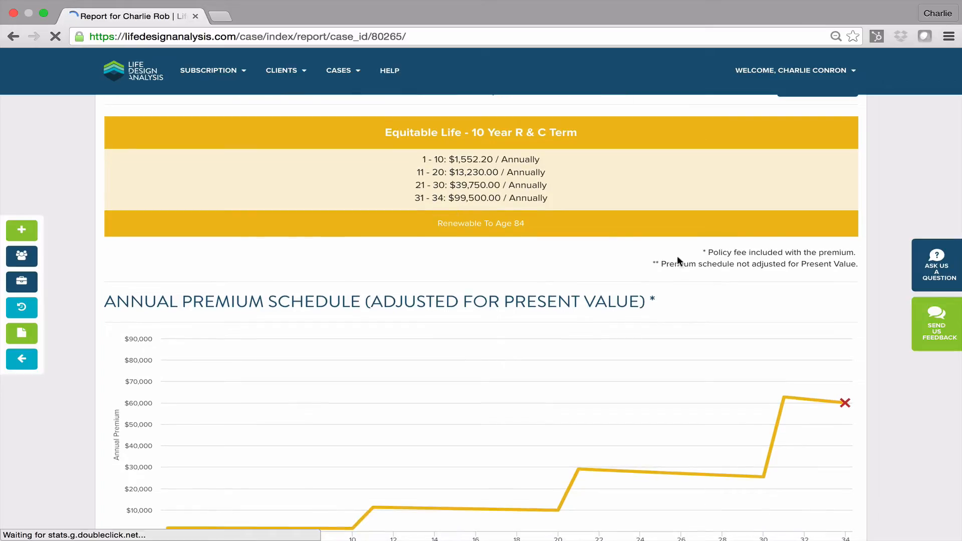
pyautogui.scroll(-4, 693, 255)
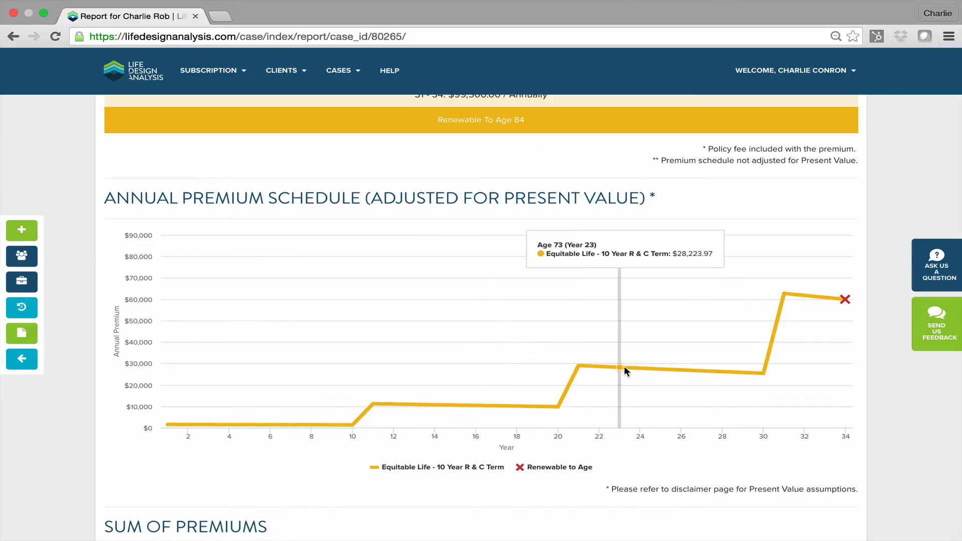
pyautogui.scroll(-5, 623, 367)
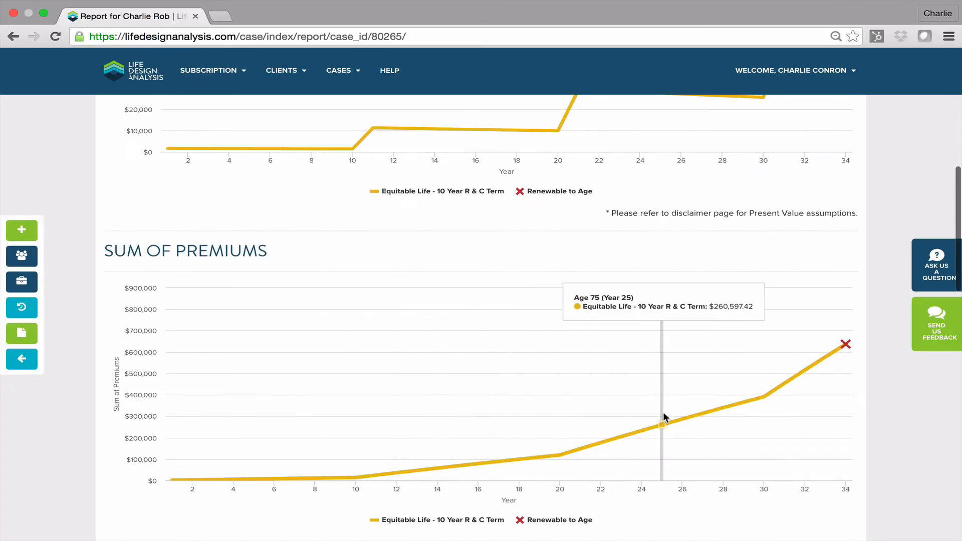
pyautogui.scroll(-2, 664, 416)
pyautogui.scroll(-4, 664, 416)
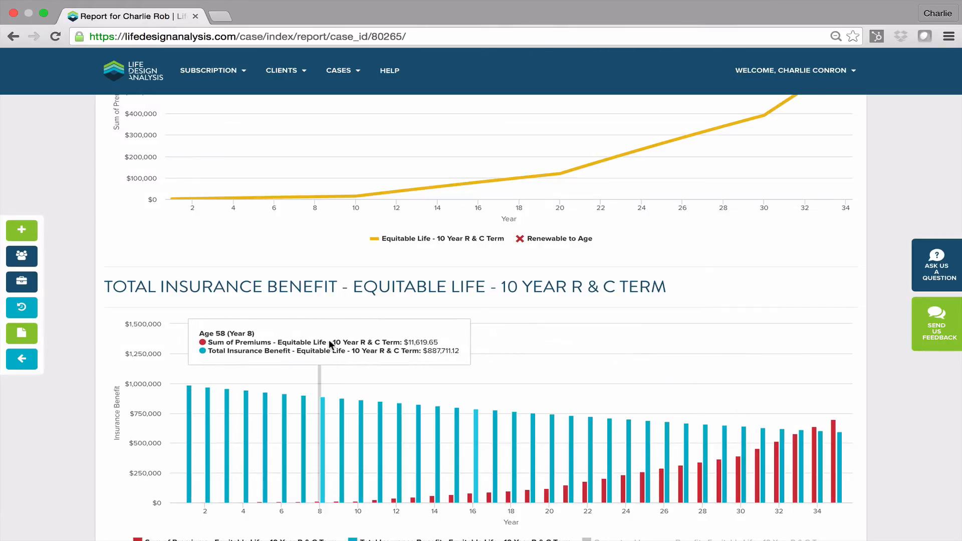
# Step: Return to the case and add a Sun Life Whole Life plan for comparison
pyautogui.click(25, 363)
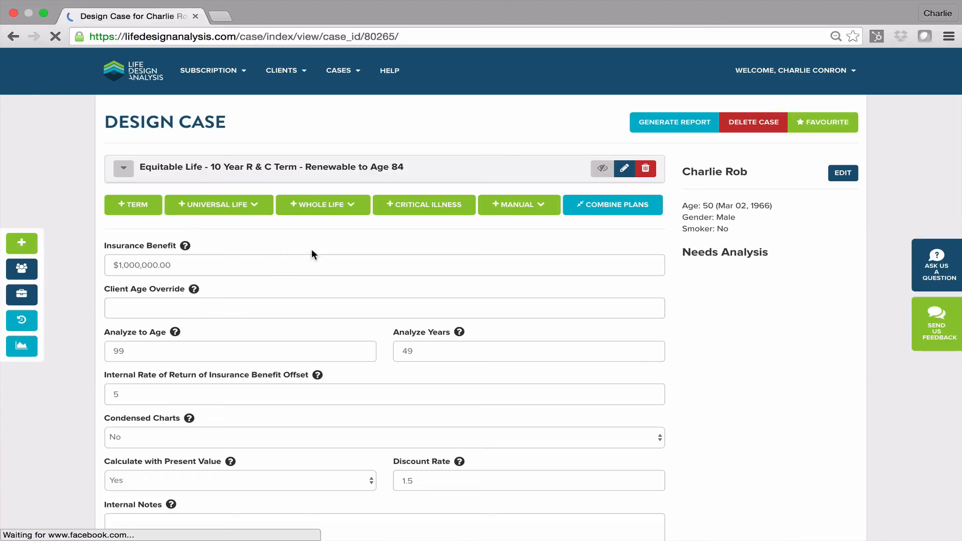
pyautogui.click(346, 210)
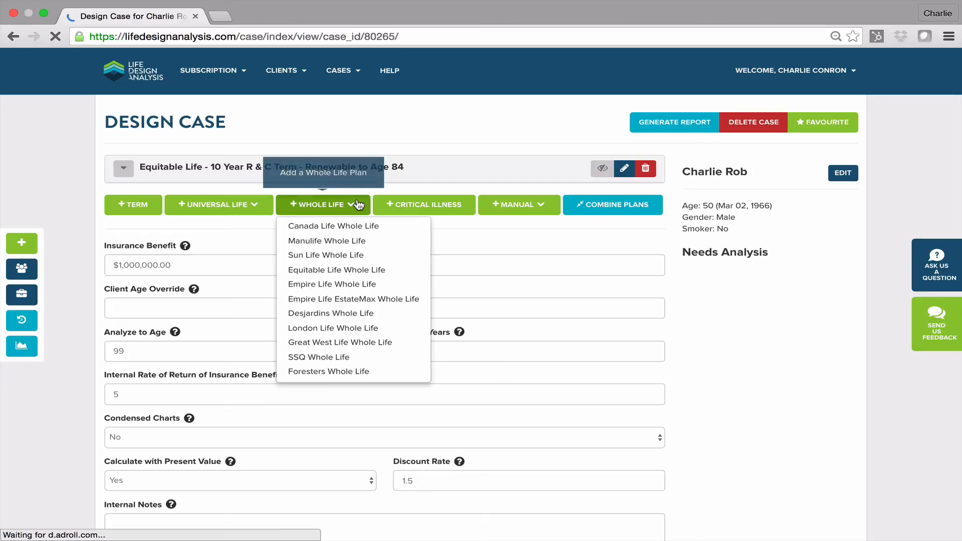
pyautogui.click(334, 255)
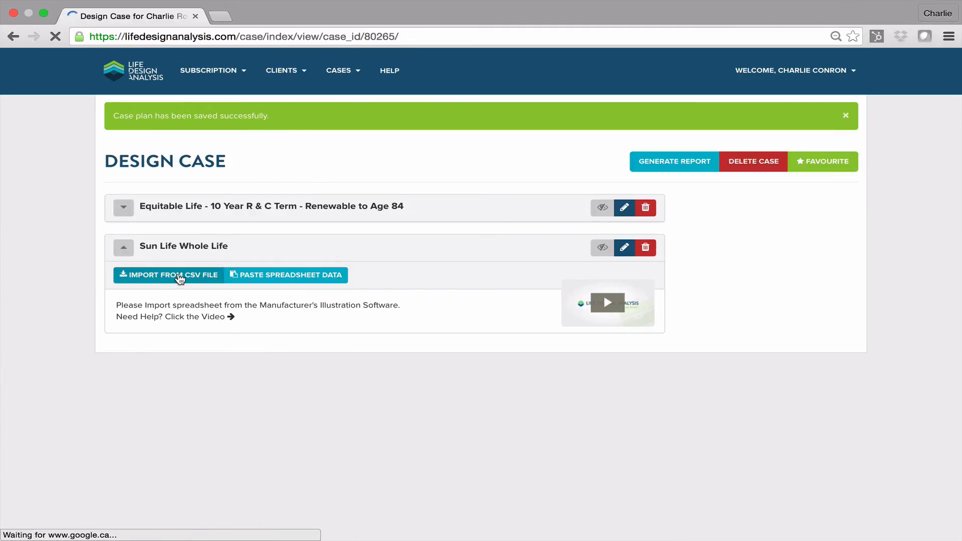
# Step: Import the illustration spreadsheet sun par.csv from the Desktop into the Sun Life Whole Life plan
pyautogui.click(180, 279)
pyautogui.click(307, 199)
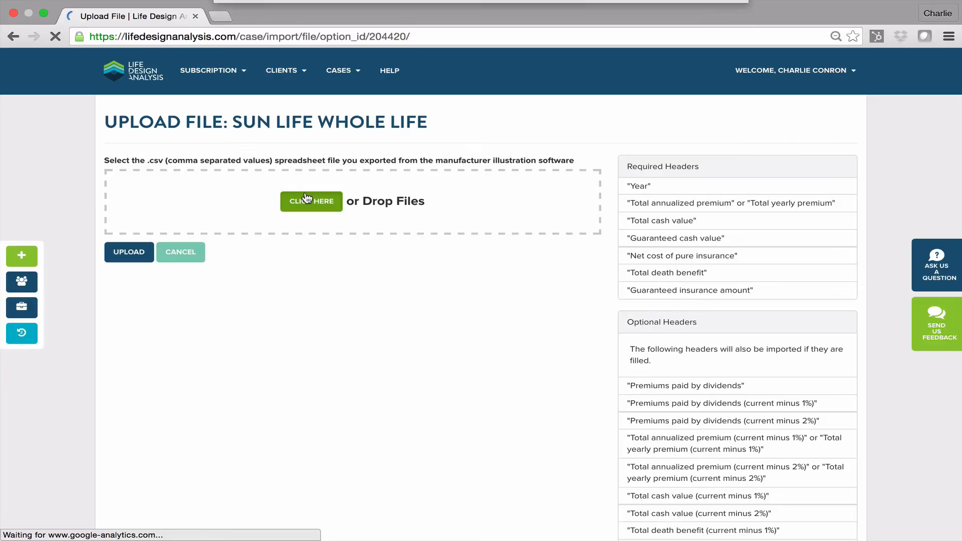
pyautogui.click(429, 55)
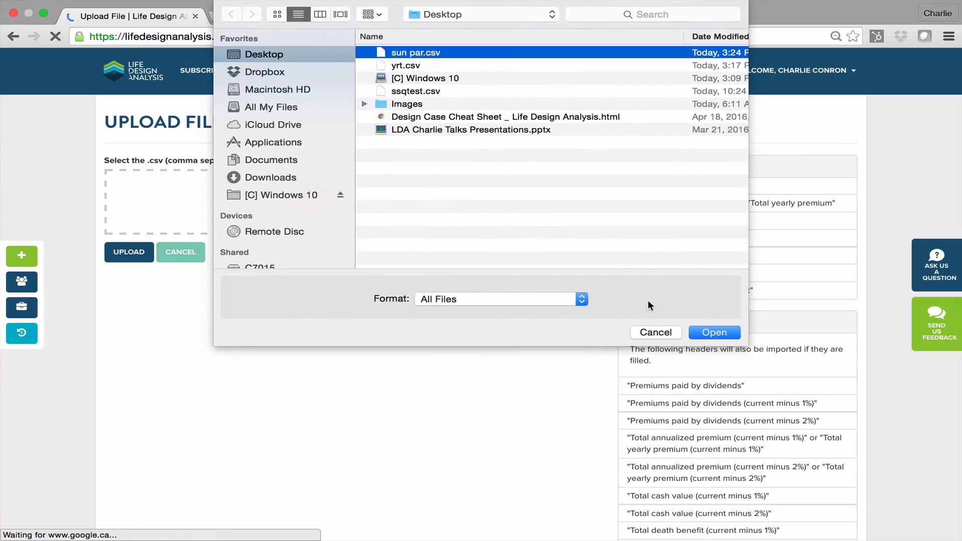
pyautogui.click(713, 332)
pyautogui.click(133, 271)
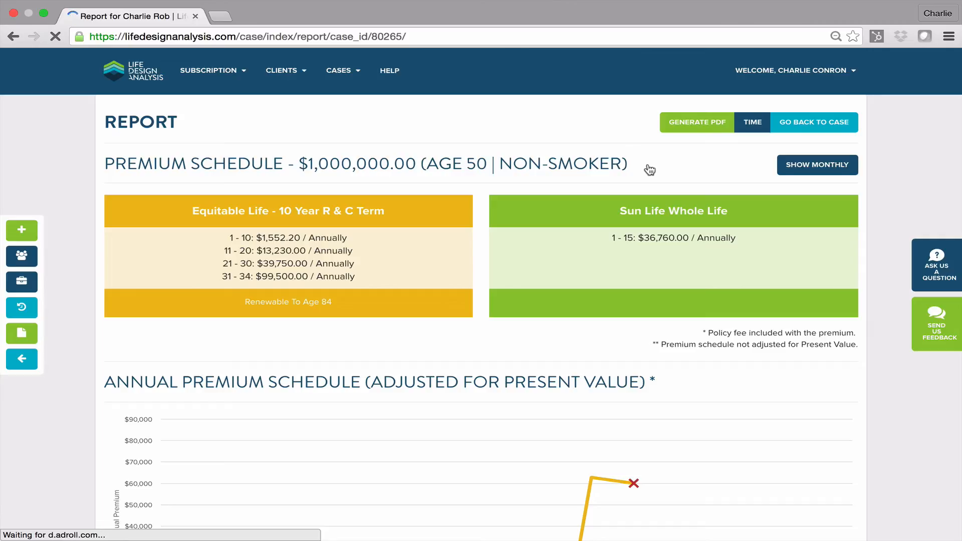
# Step: Compare the Equitable Life term and Sun Life Whole Life plans in the report's annual premium and sum of premiums charts
pyautogui.scroll(-5, 650, 170)
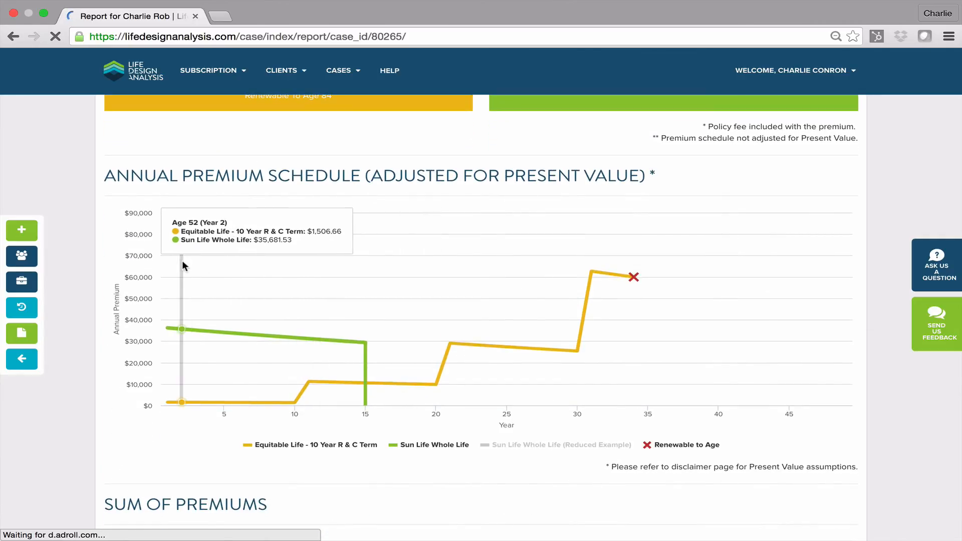
pyautogui.scroll(-7, 183, 260)
pyautogui.scroll(-2, 183, 260)
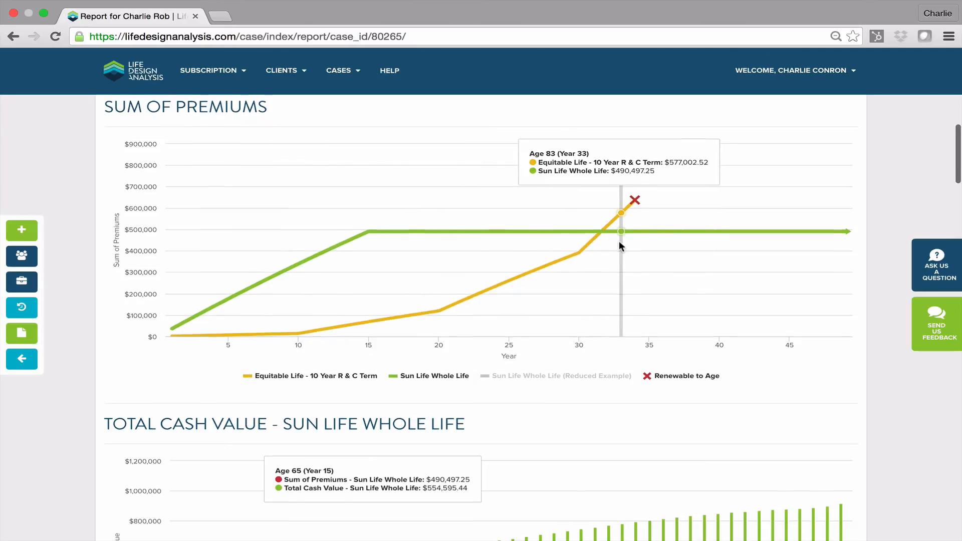
# Step: Examine the report's total cash value chart for Sun Life Whole Life and the total insurance benefit charts for both plans
pyautogui.scroll(-6, 619, 241)
pyautogui.scroll(-5, 618, 240)
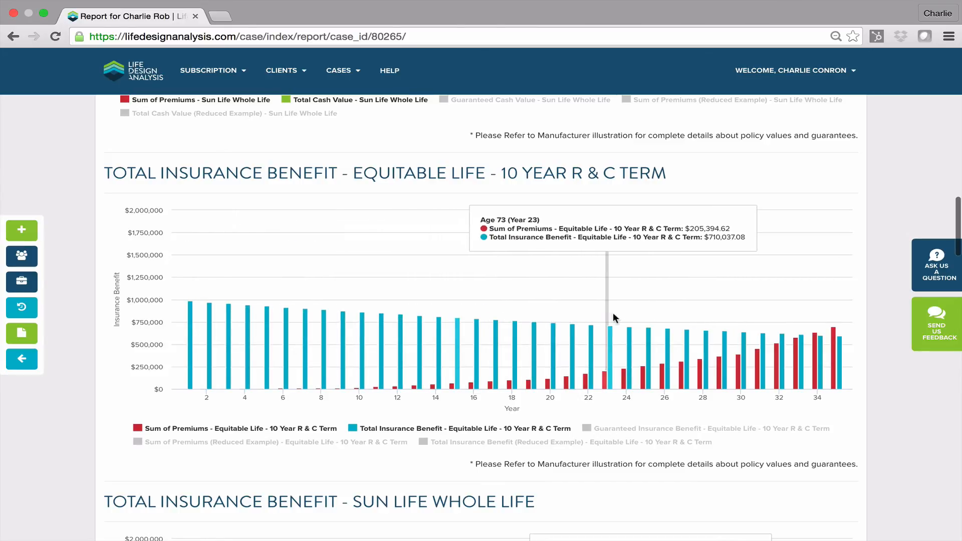
pyautogui.scroll(-5, 614, 315)
pyautogui.scroll(-1, 613, 316)
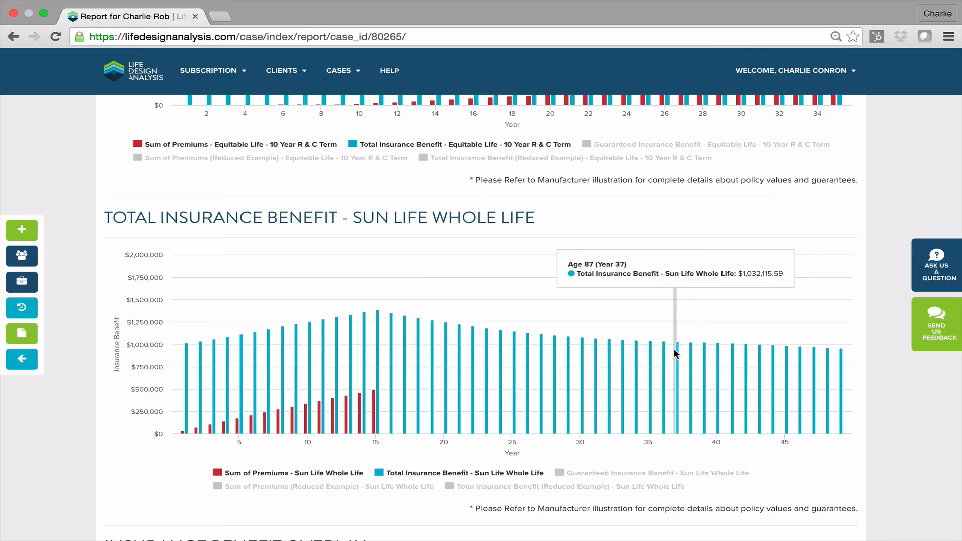
# Step: Return to the case, set Calculate with Present Value to No, and regenerate the report
pyautogui.click(23, 364)
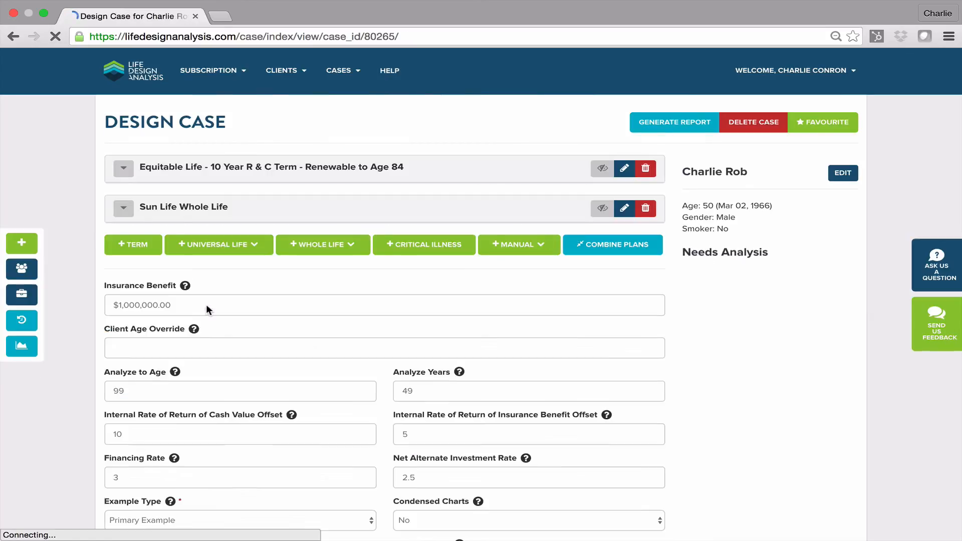
pyautogui.scroll(-1, 205, 304)
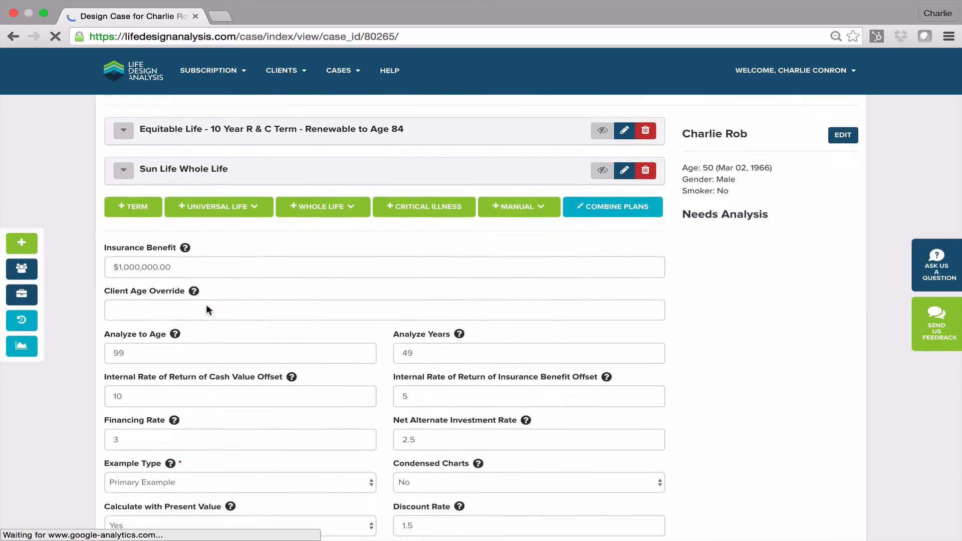
pyautogui.scroll(-1, 149, 476)
pyautogui.click(149, 476)
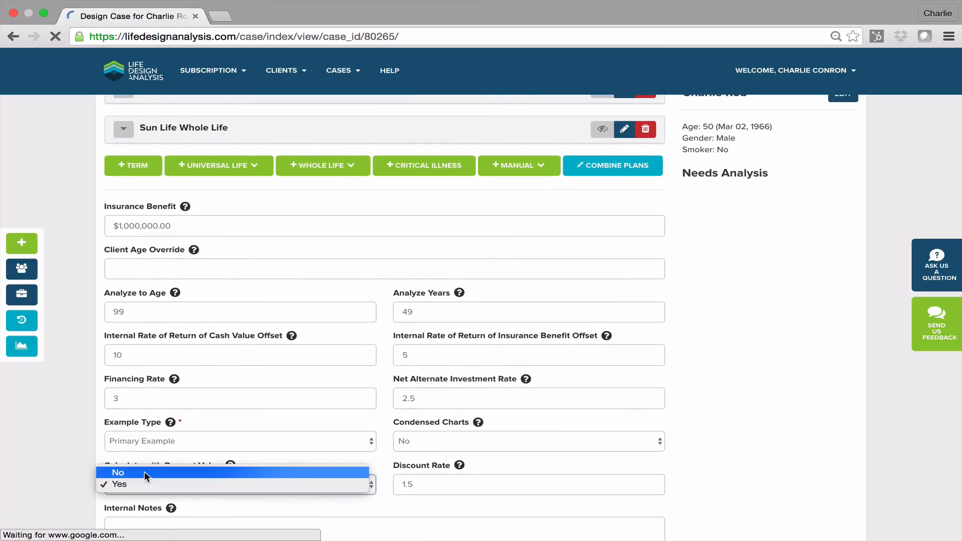
pyautogui.click(145, 474)
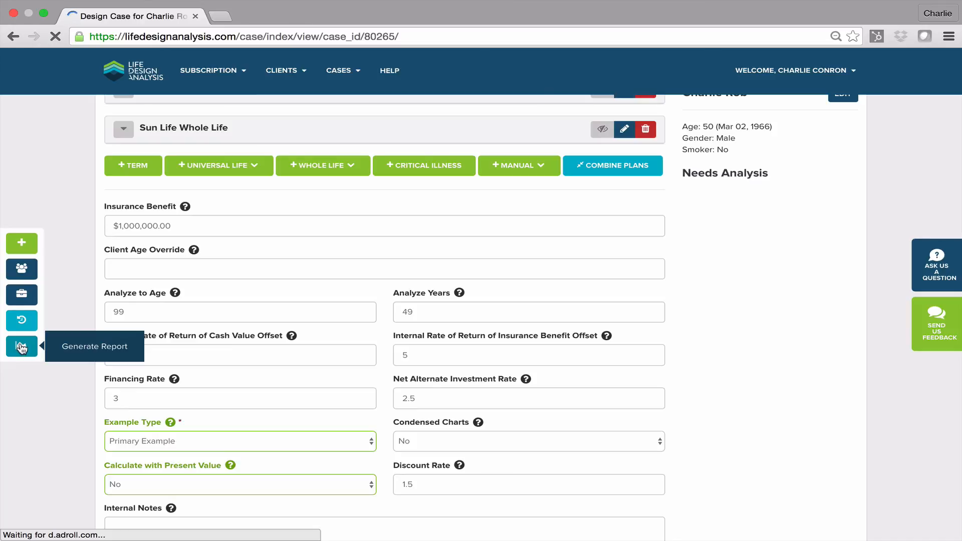
pyautogui.click(21, 347)
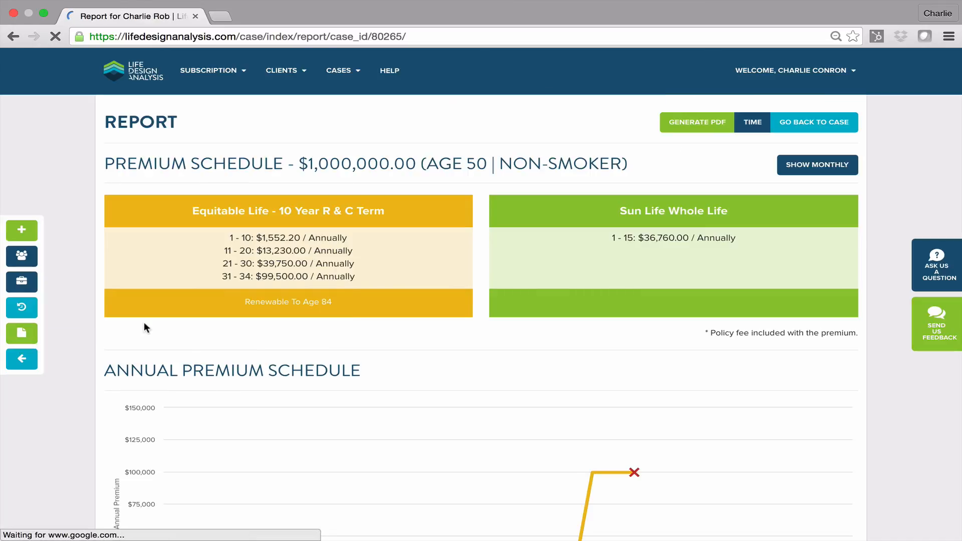
# Step: Review the regenerated report's sum of premiums chart and the Sun Life Whole Life total cash value and total insurance benefit charts
pyautogui.scroll(-10, 146, 327)
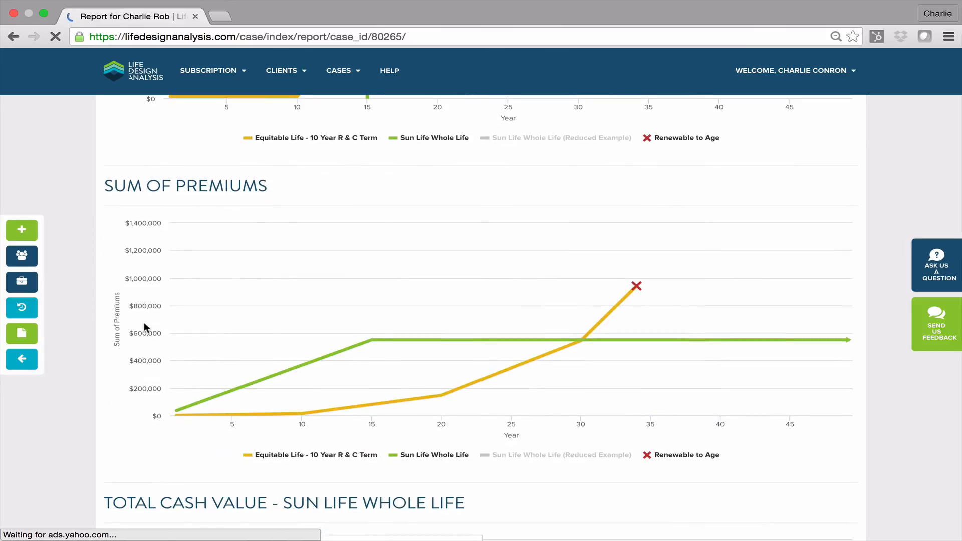
pyautogui.scroll(-7, 144, 327)
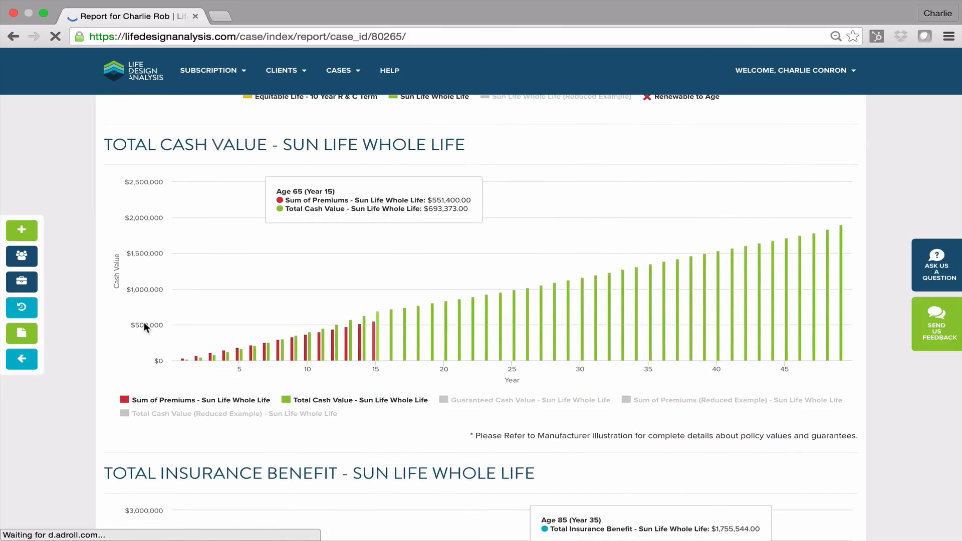
pyautogui.scroll(-3, 144, 327)
pyautogui.scroll(-3, 565, 183)
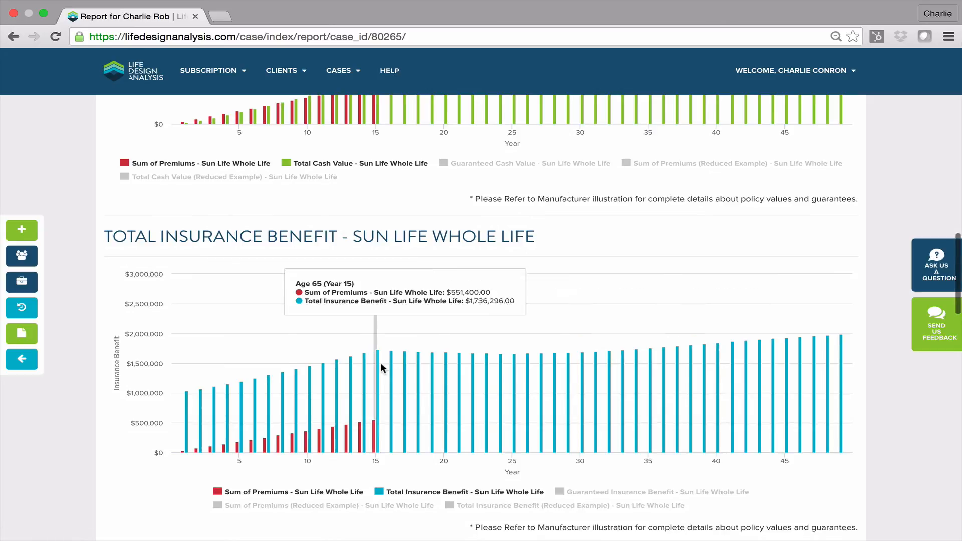